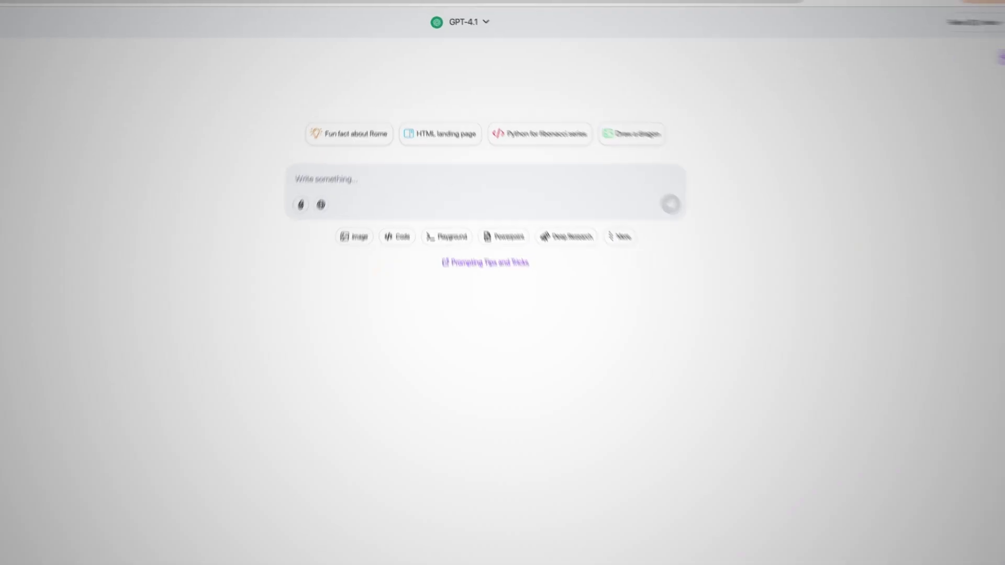
pyautogui.click(469, 22)
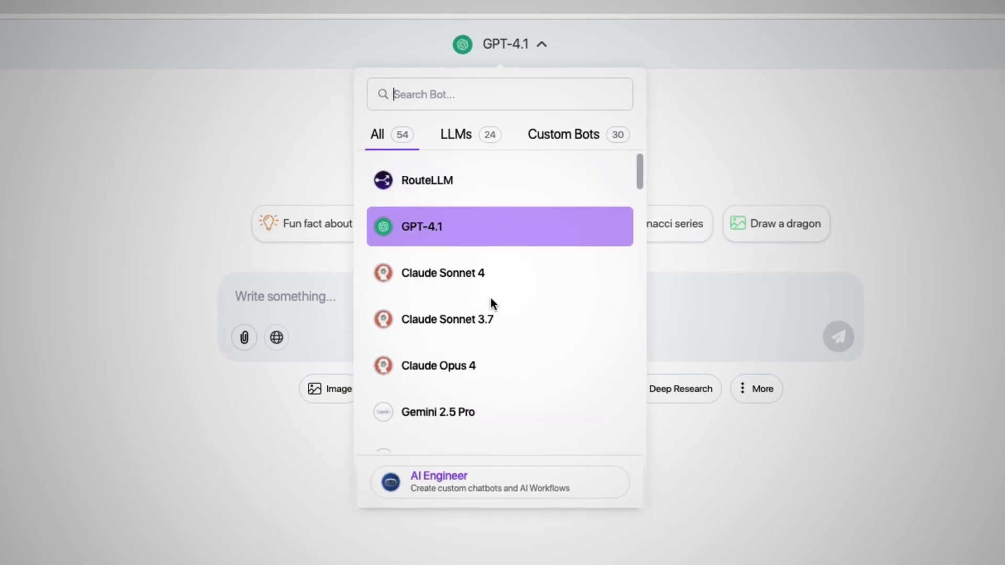
pyautogui.scroll(-5, 491, 301)
pyautogui.scroll(-8, 497, 313)
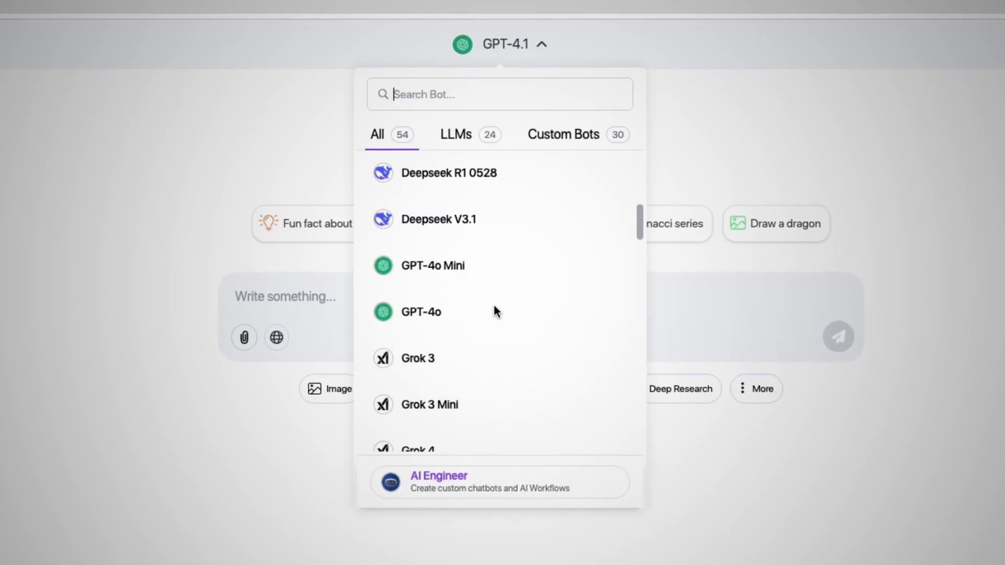
pyautogui.scroll(-5, 496, 313)
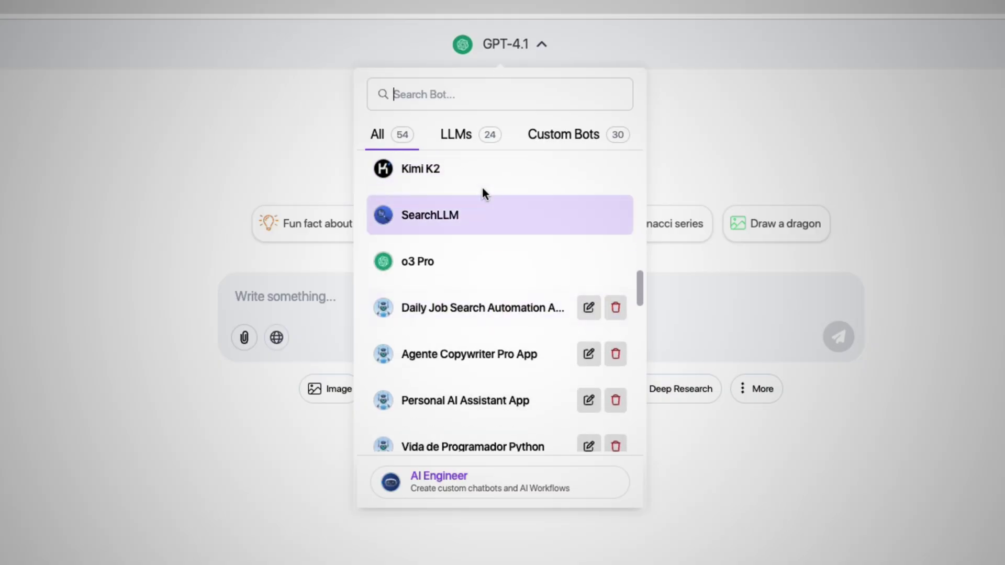
pyautogui.click(463, 140)
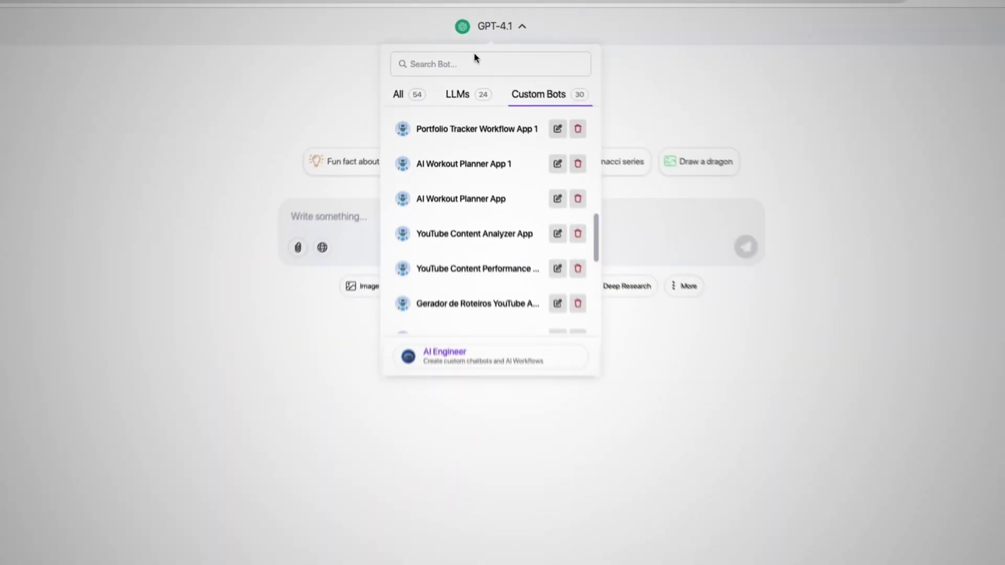
pyautogui.click(490, 29)
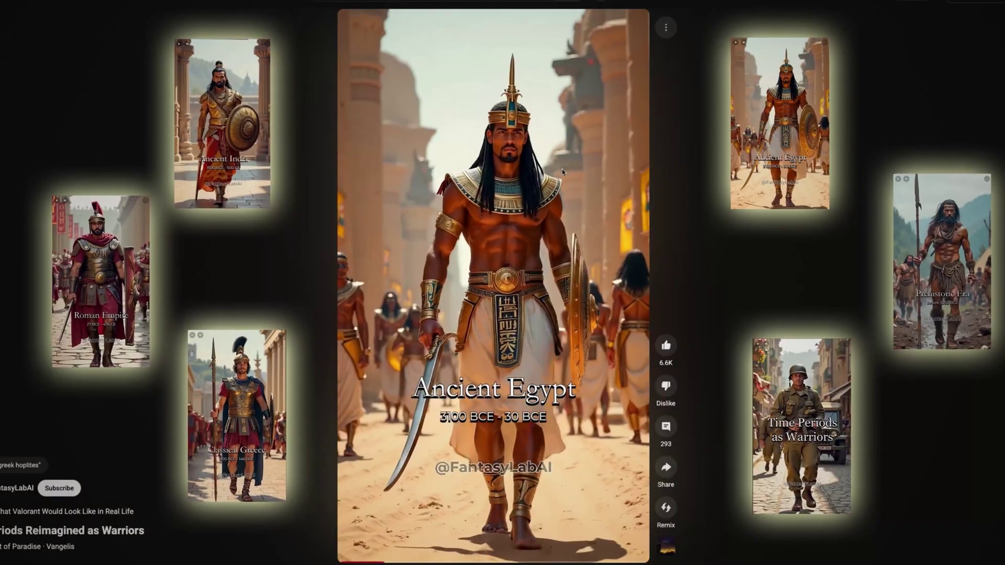
pyautogui.moveTo(502, 196)
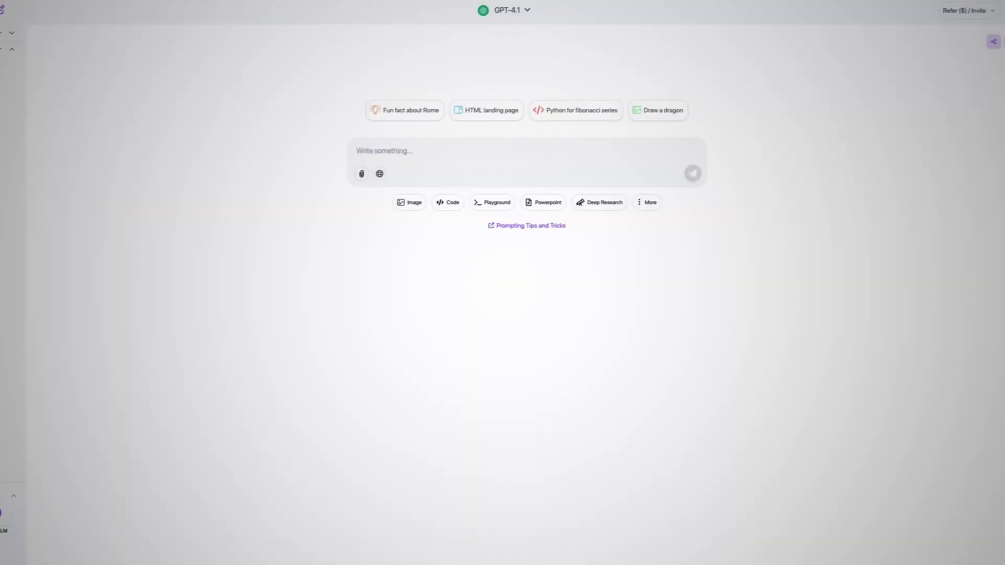
# - Send GPT-4.1 two viral warrior-video screenshots with a pasted request for a detailed recreation prompt
pyautogui.moveTo(331, 2); pyautogui.dragTo(402, 157)
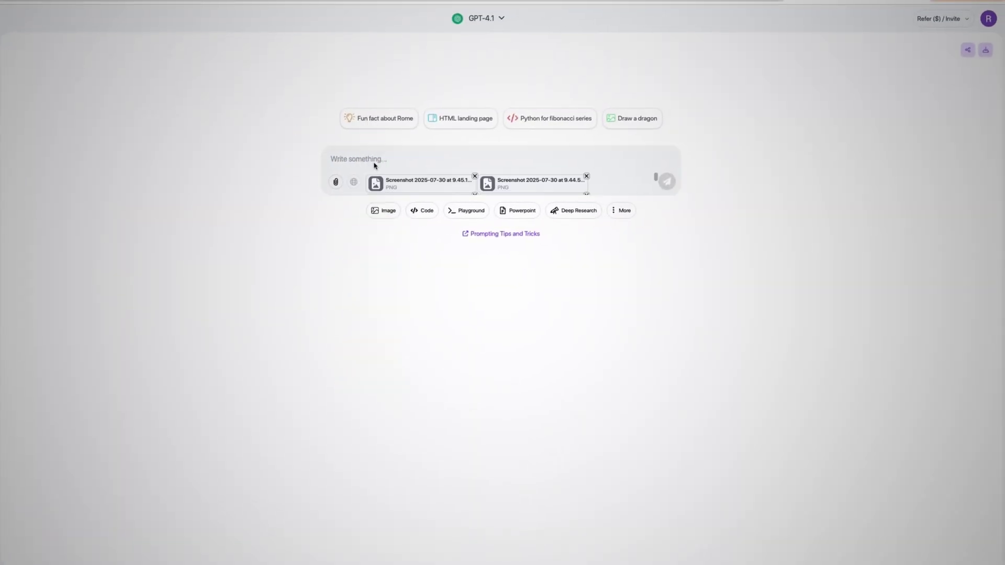
pyautogui.write('These are frames from a viral video that begins with the title Time Periods as Warriors and showcases each time period along with warriors from their respective regions. I want to replicate the same format and turn it into a prompt that I can give to my AI agent to recreate a similar video. Please write a detailed prompt instructing the AI agent to generate a viral video like this.')
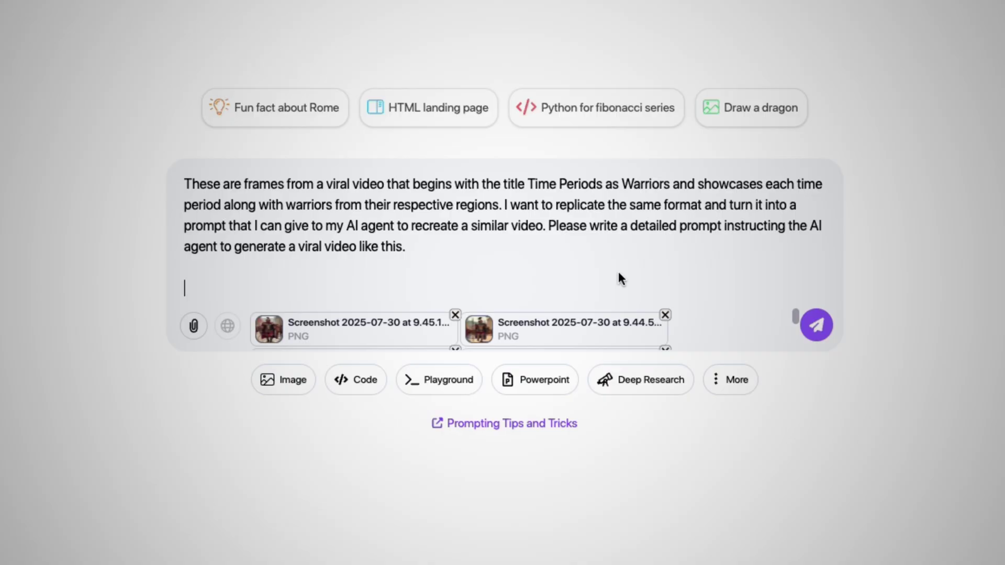
pyautogui.click(824, 323)
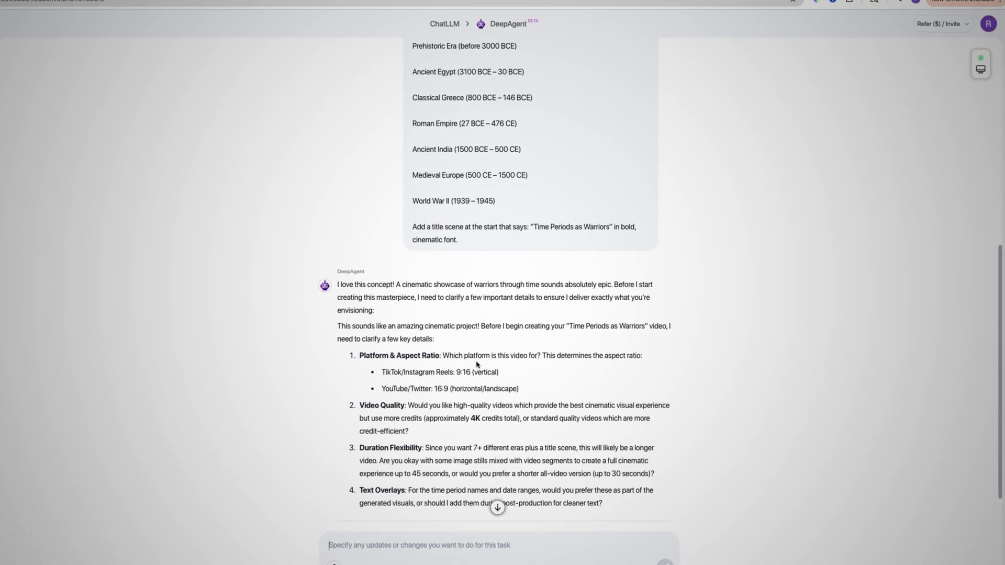
# - Scroll down to read DeepAgent's questions on aspect ratio, quality, duration and text overlays
pyautogui.scroll(-3, 477, 365)
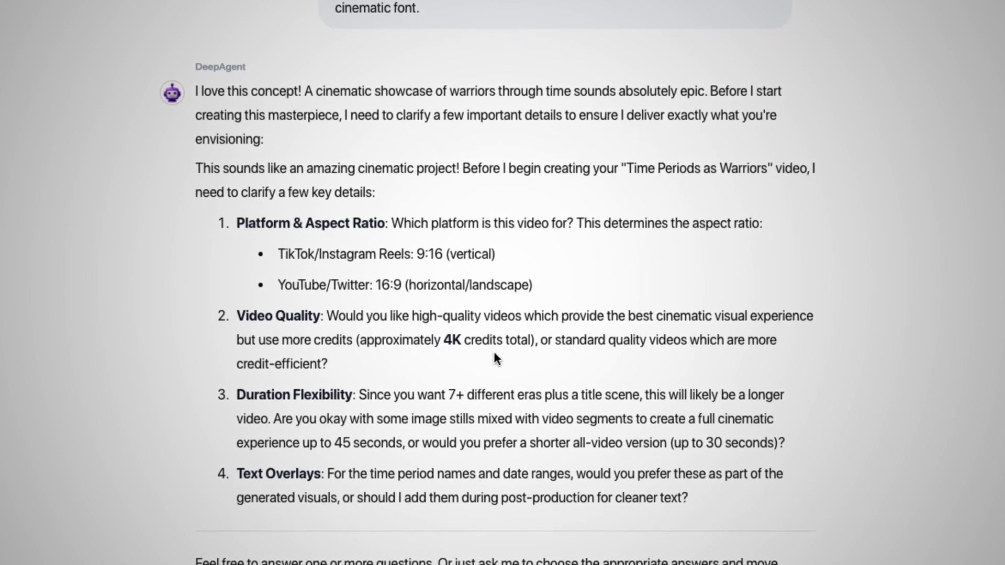
# - Answer with vertical, standard quality, text added in post, then play the first narration clip
pyautogui.write(', standard quality, up to seconds,')
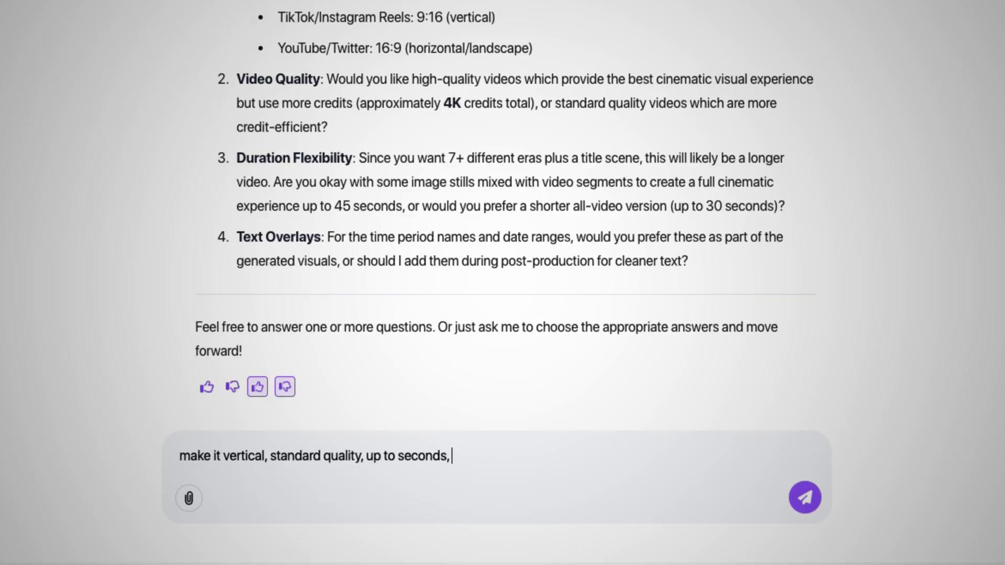
pyautogui.write('ing post')
pyautogui.press('Return')
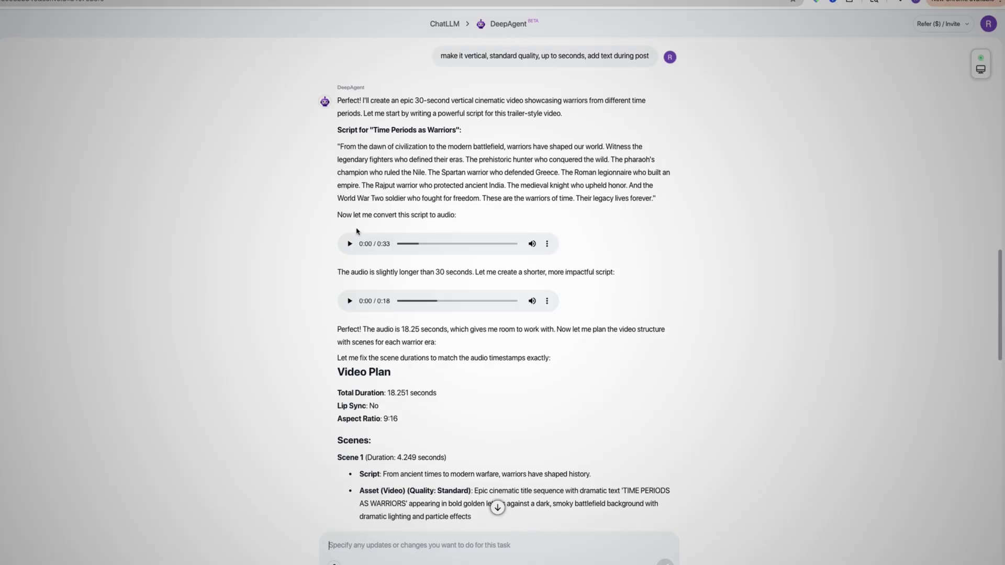
pyautogui.click(349, 242)
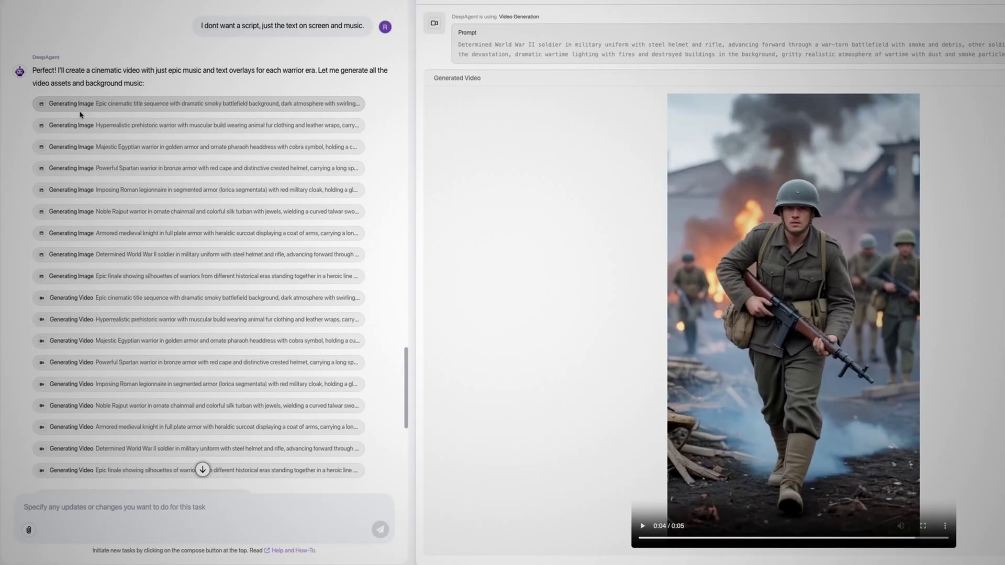
# - Preview the title, prehistoric, Egyptian, Spartan and Roman warrior images, then play the prehistoric video
pyautogui.click(75, 104)
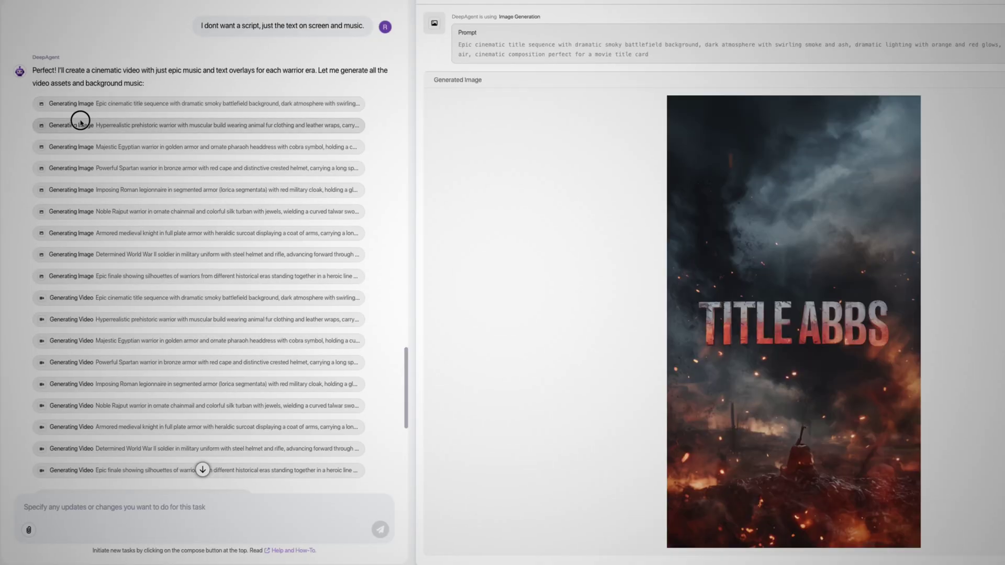
pyautogui.click(80, 123)
pyautogui.click(80, 148)
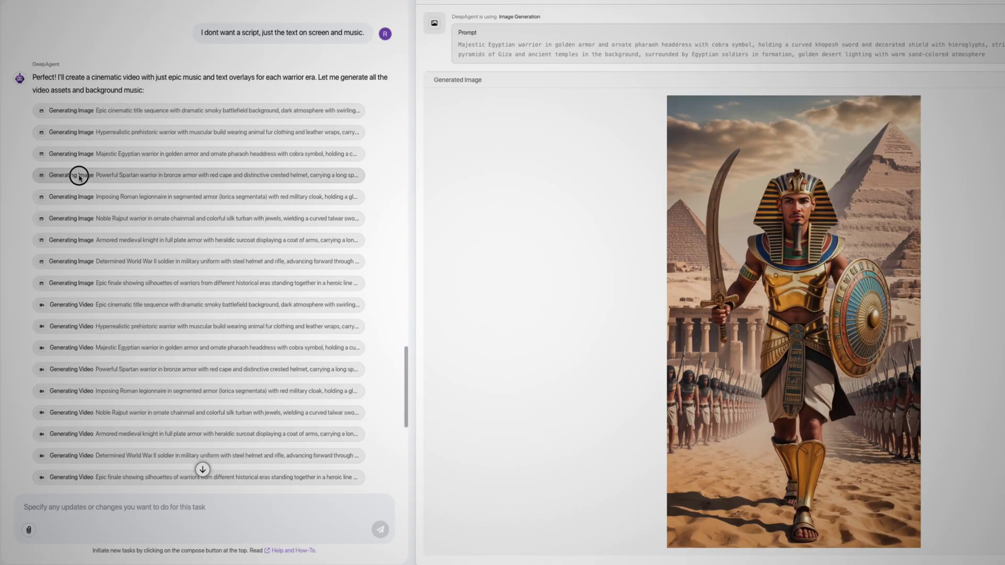
pyautogui.click(79, 175)
pyautogui.click(79, 197)
pyautogui.click(73, 264)
pyautogui.click(642, 526)
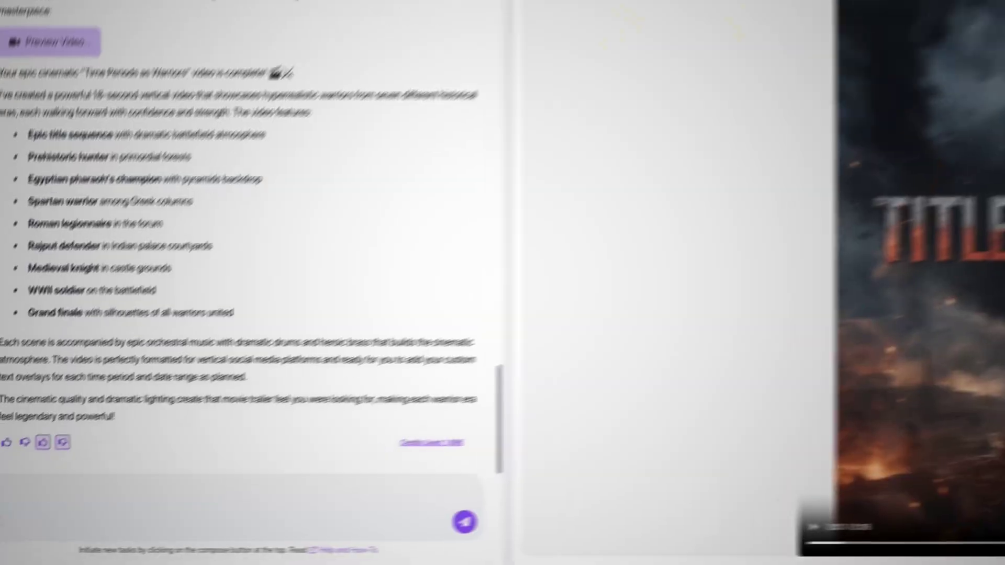
# - Ask DeepAgent to replace the title and label each soldier, then view the title card
pyautogui.write('Can you replace "title Abbs" with "Time Periods as Warriors" and add the name & time periods of each soldier')
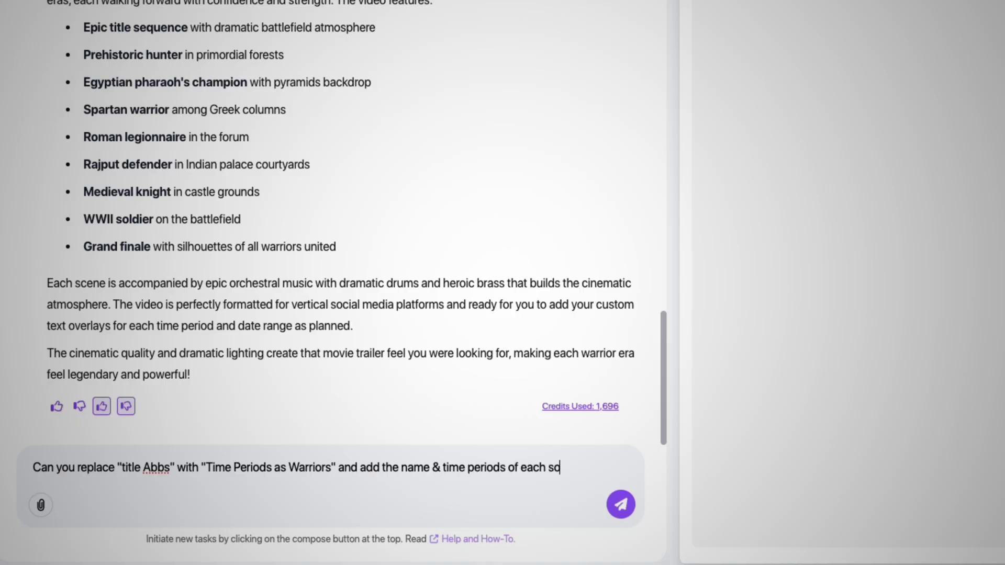
pyautogui.click(624, 506)
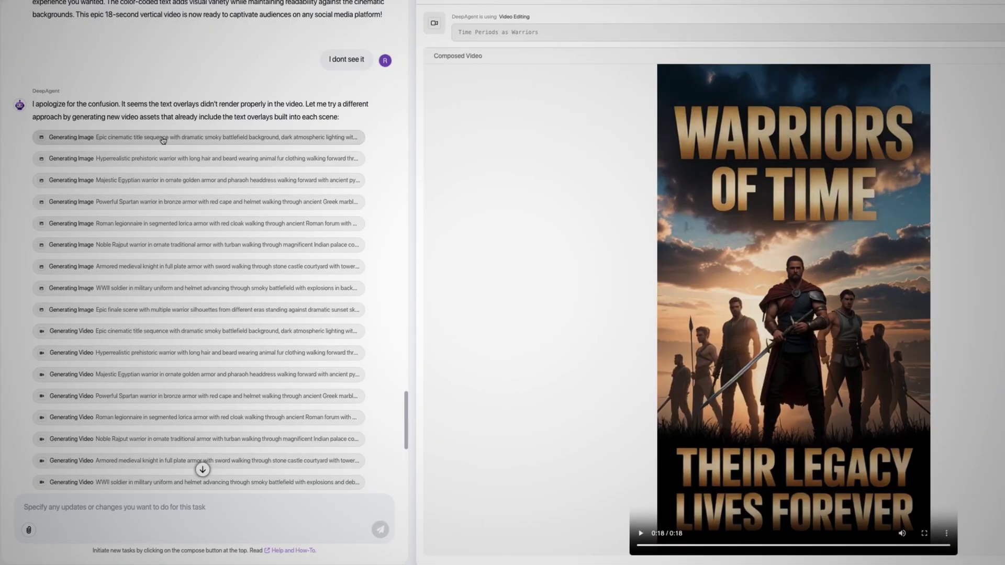
pyautogui.click(164, 138)
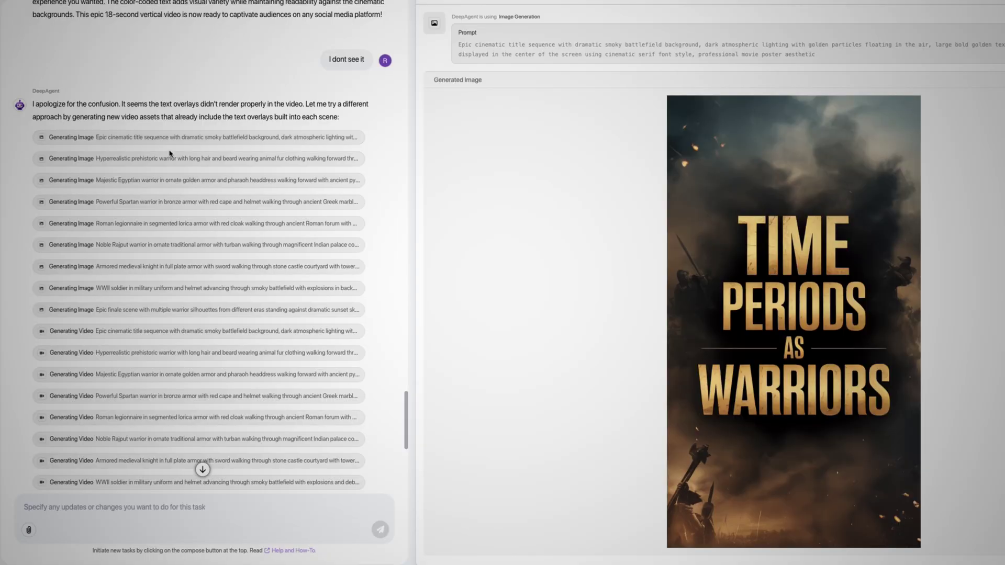
# - Review the Prehistoric, Egypt, Greece, Roman, Medieval Europe and World War II warrior images
pyautogui.click(174, 163)
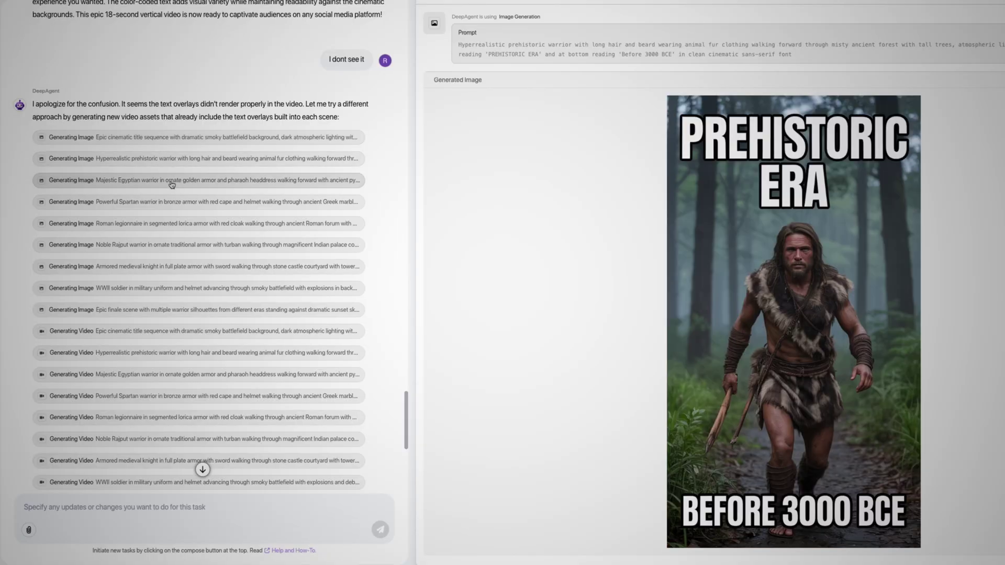
pyautogui.click(172, 184)
pyautogui.click(169, 208)
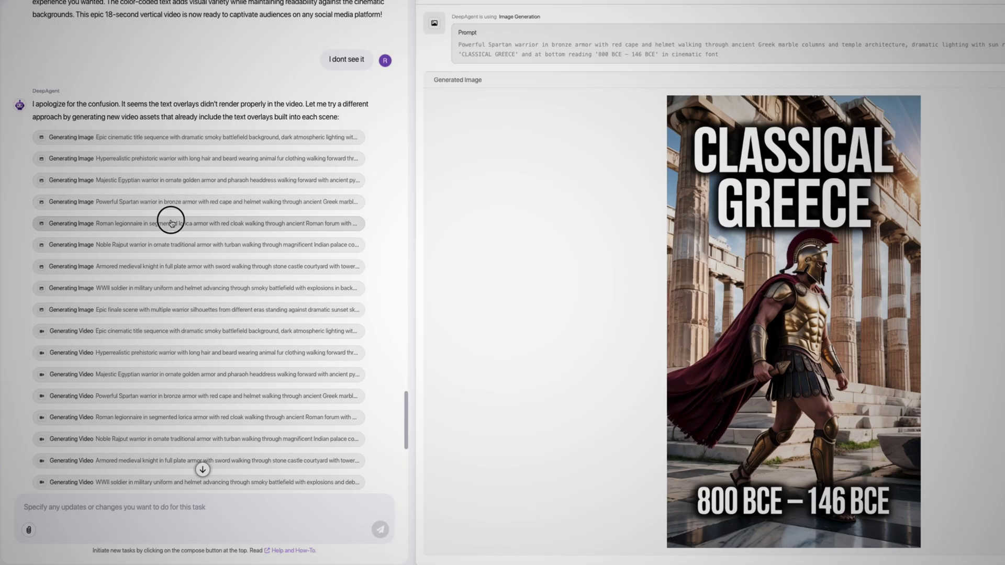
pyautogui.click(171, 223)
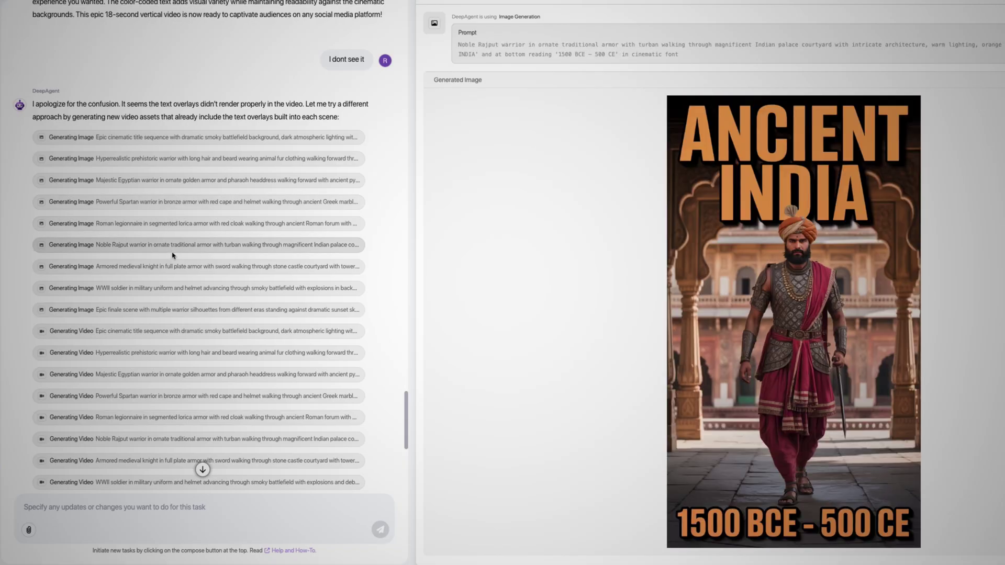
pyautogui.click(173, 266)
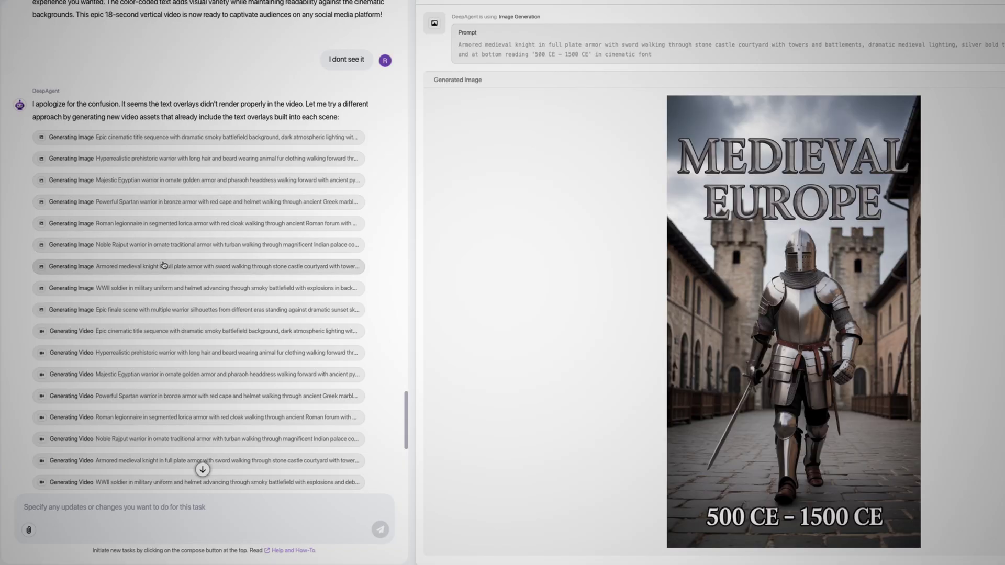
pyautogui.click(162, 289)
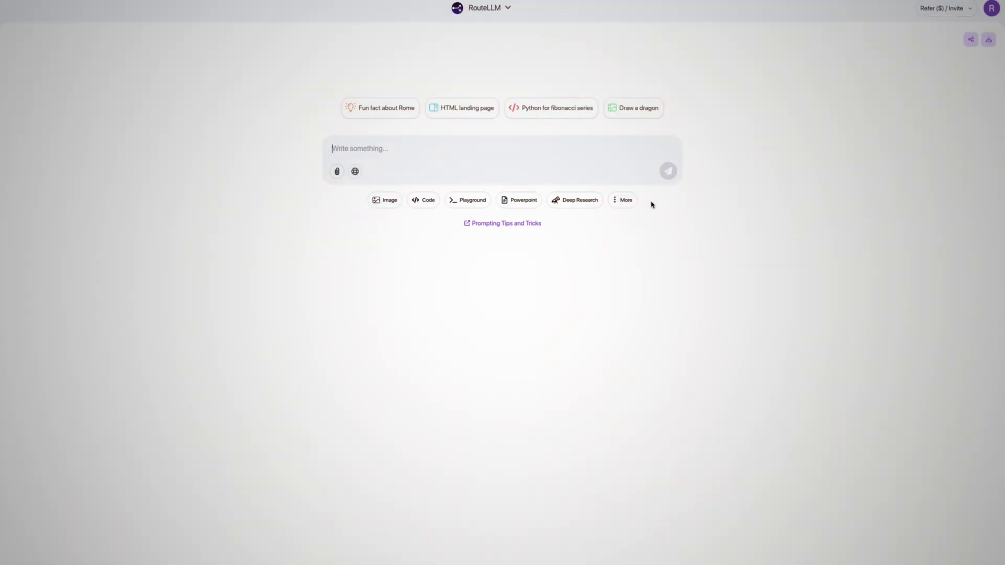
# - Open the More menu listing Doc-Gen, Video-Gen, Screenshot and other tools
pyautogui.click(628, 203)
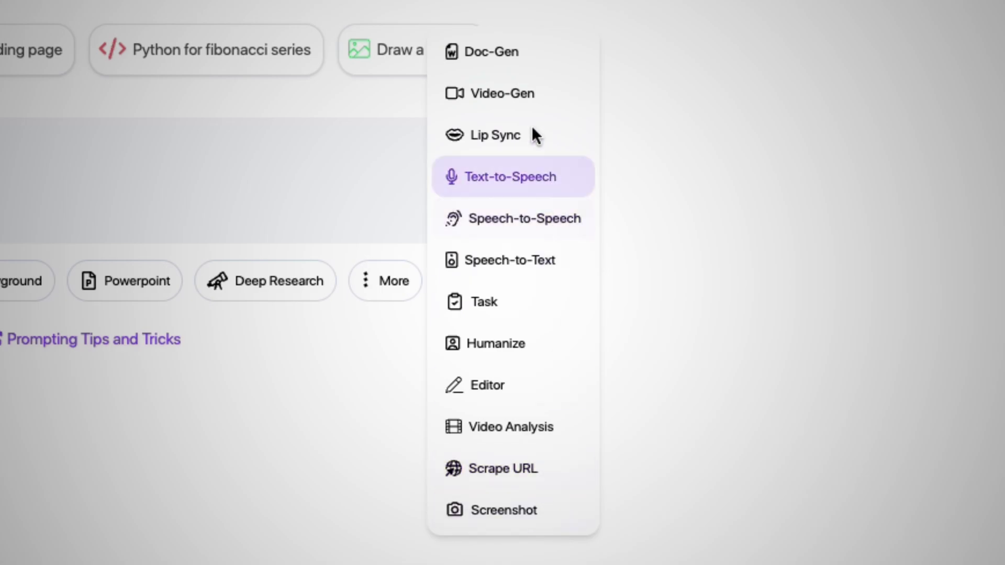
# - Open Video-Gen, switch the model from Seedance Pro to Luma Labs, and view aspect ratios
pyautogui.click(498, 93)
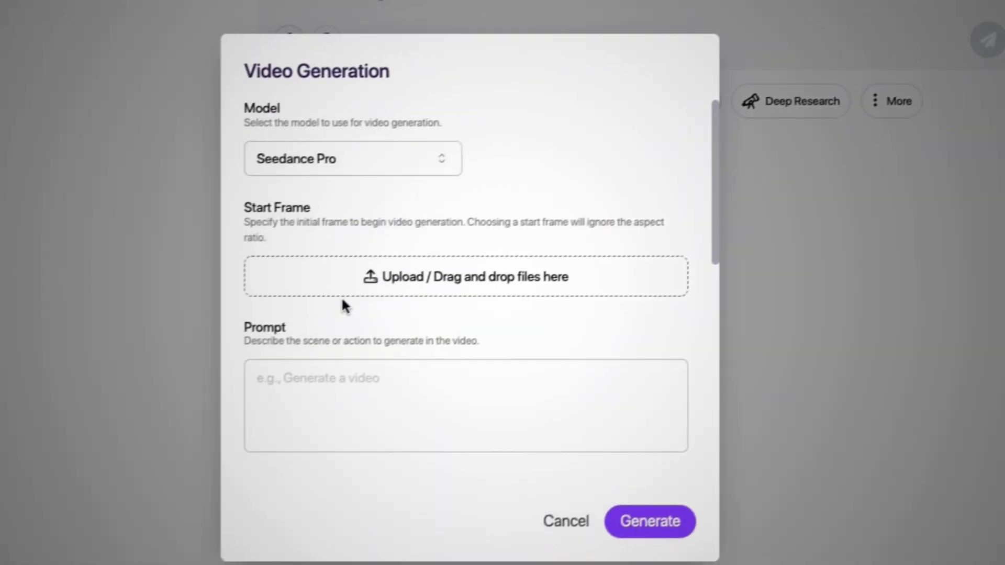
pyautogui.click(363, 184)
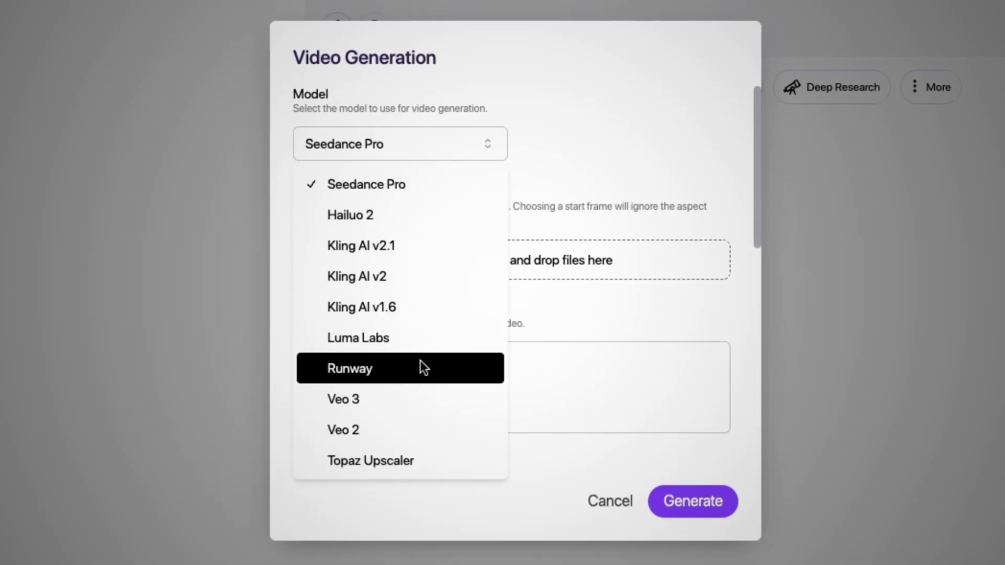
pyautogui.click(415, 398)
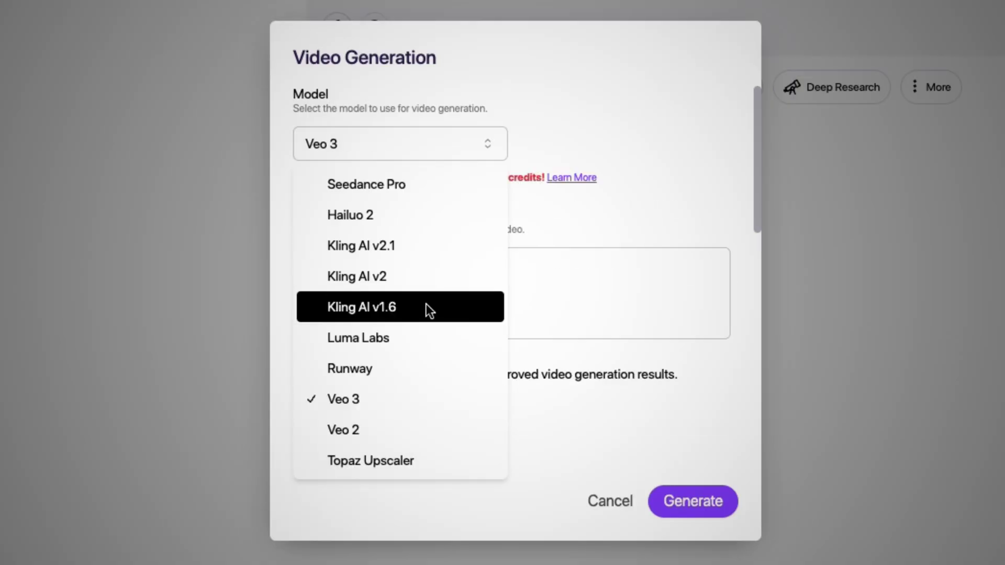
pyautogui.click(422, 342)
pyautogui.scroll(-3, 399, 236)
pyautogui.click(400, 290)
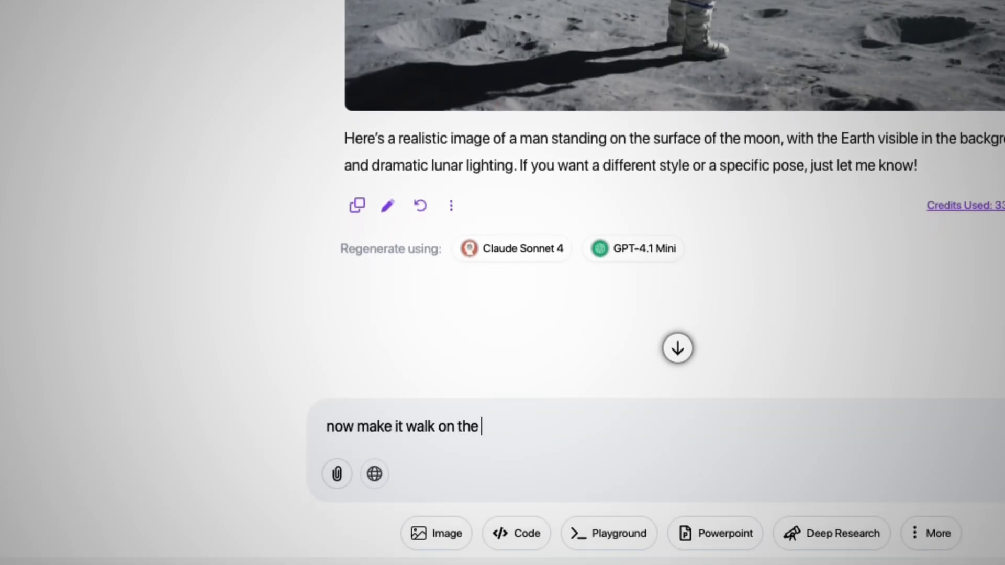
# - Send the follow-up asking for the man on the moon to be animated walking
pyautogui.press('Return')
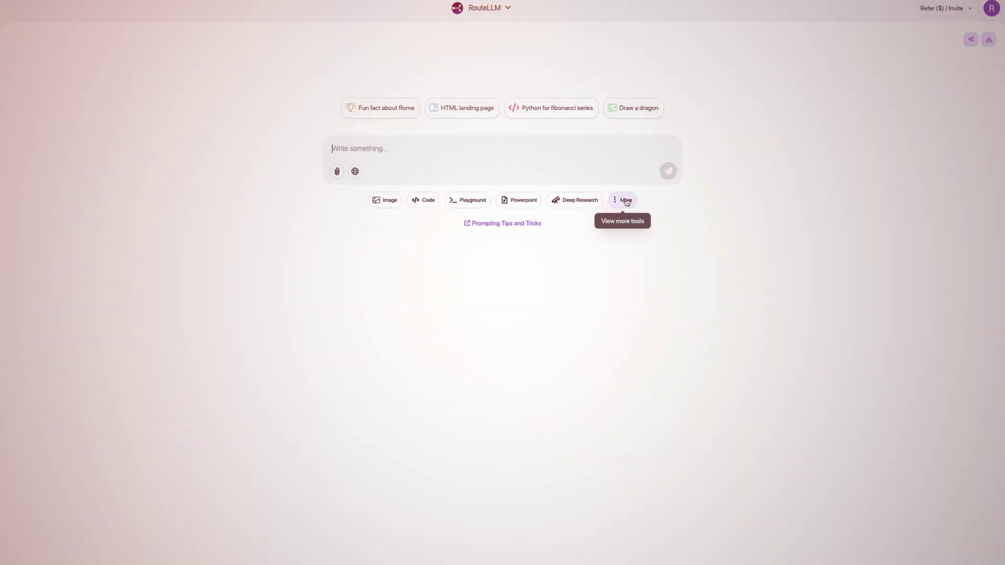
# - Apply the Funny and Clever Humanize tone to this conversation
pyautogui.click(621, 198)
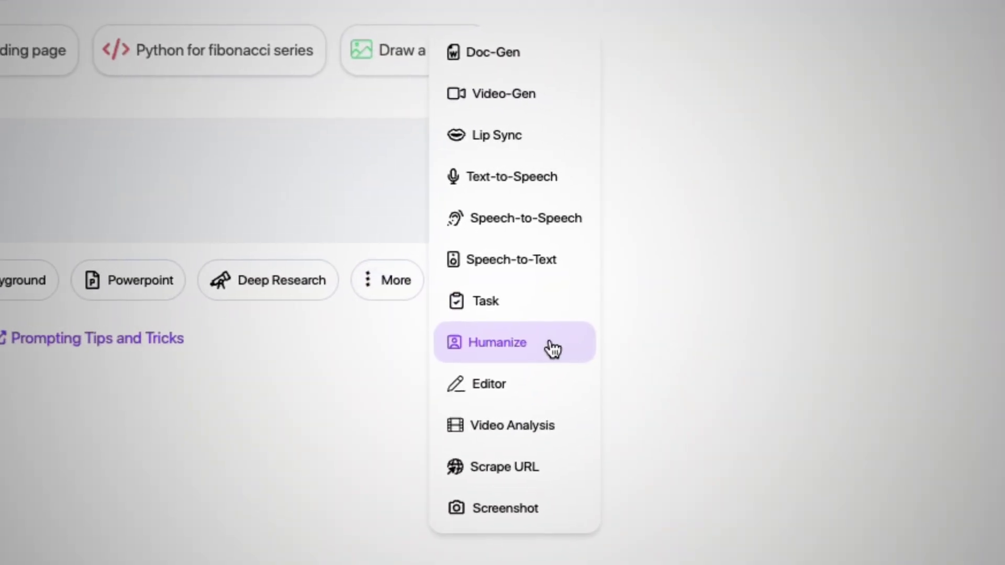
pyautogui.click(620, 282)
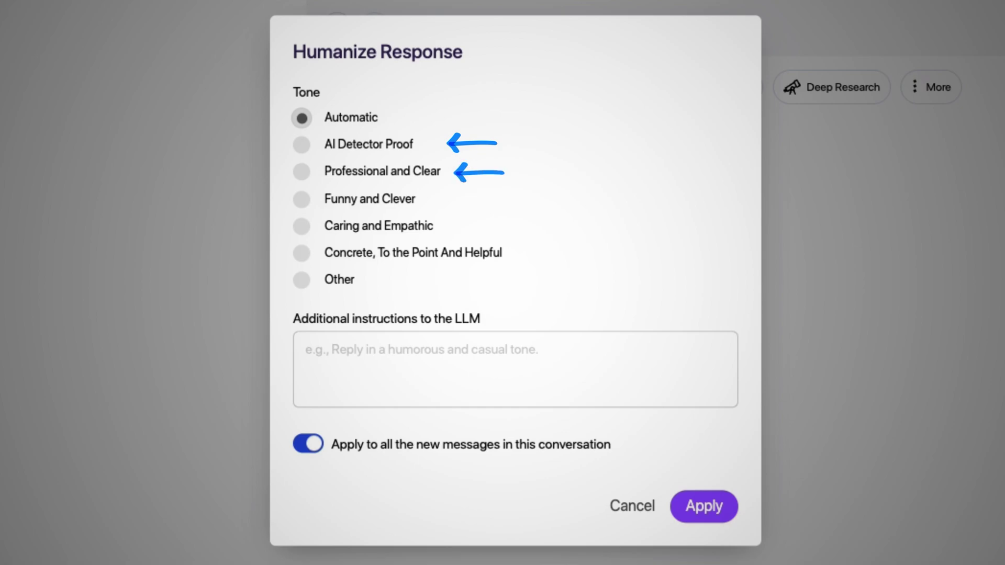
pyautogui.click(302, 200)
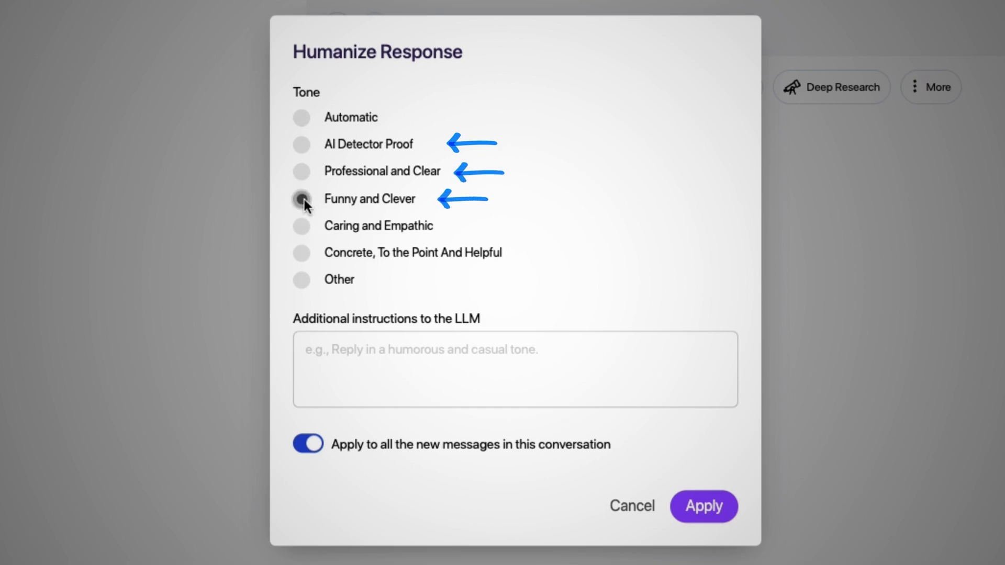
pyautogui.click(707, 509)
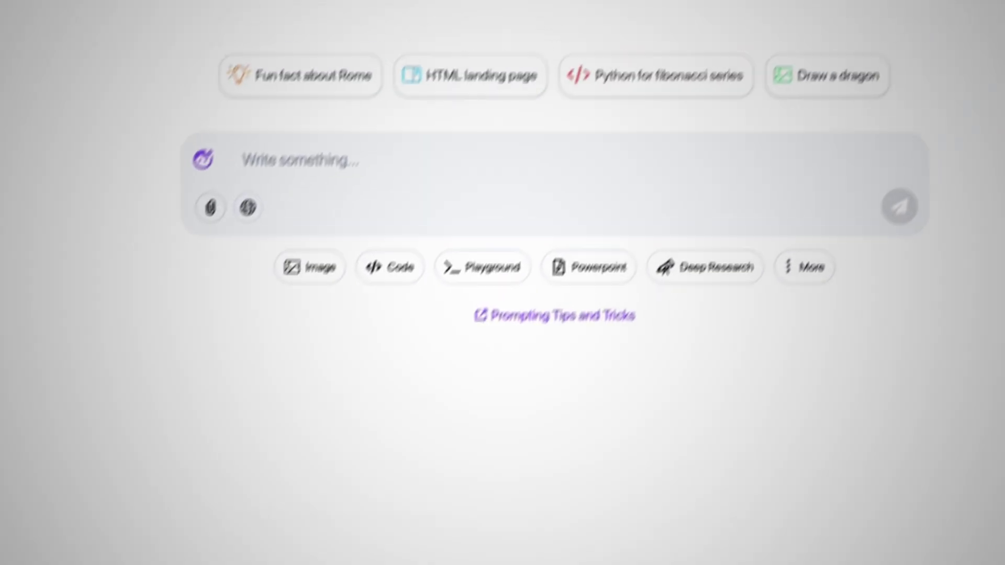
# - Paste and send a prompt for a 30-second WWII Instagram reel story
pyautogui.write('write a 30 second story about the WW2 for a instagram reel')
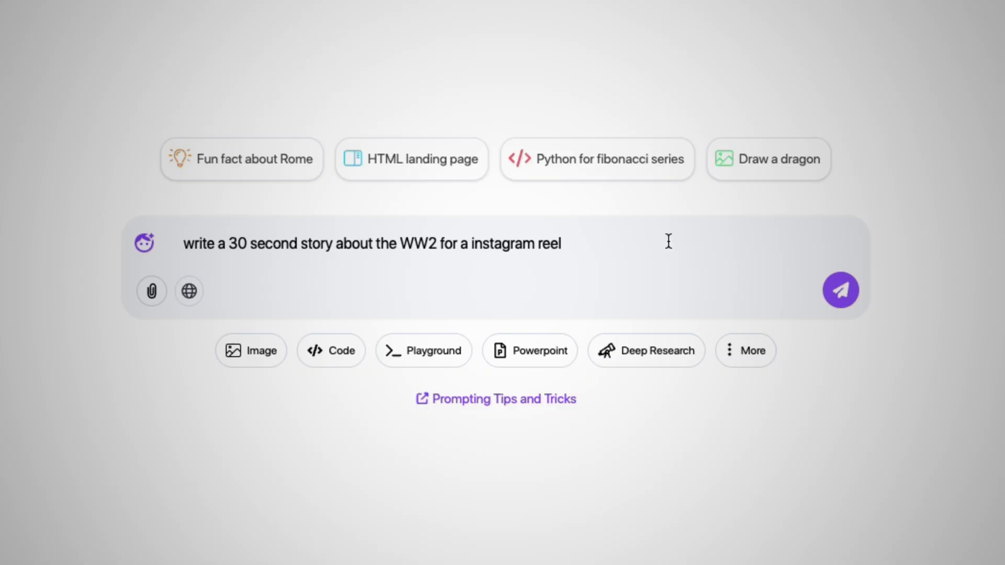
pyautogui.press('Return')
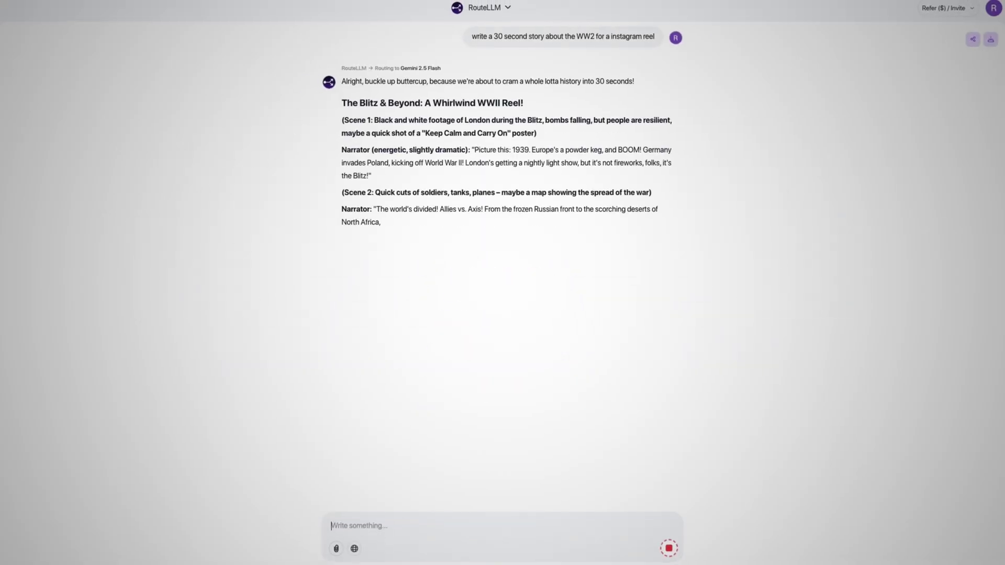